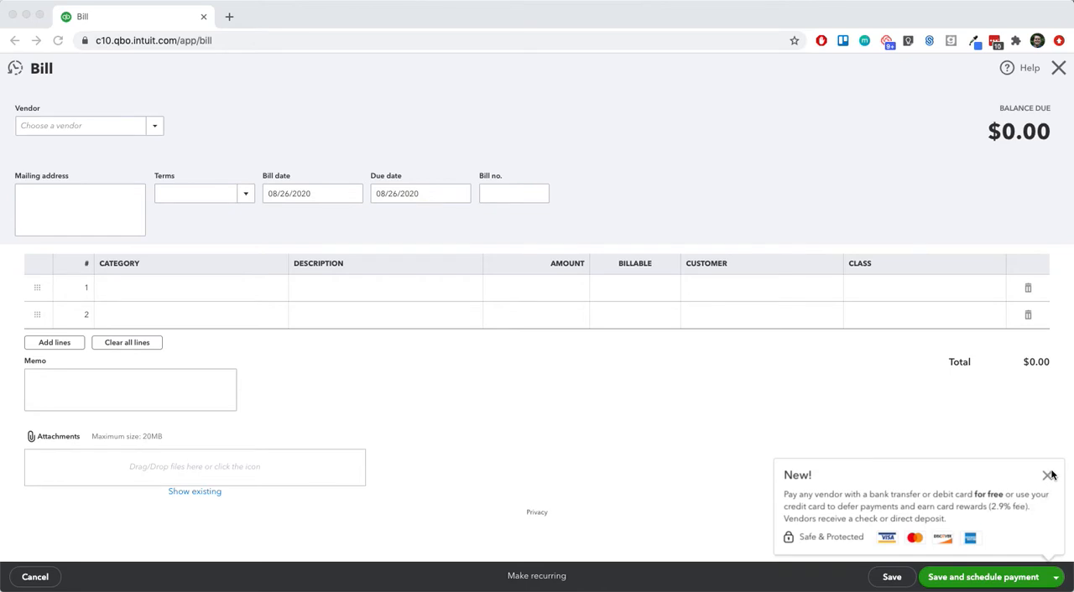
# Step: Dismiss the payment notice, add "Test Vendor" as a new vendor on the bill and open its full details
pyautogui.click(1047, 477)
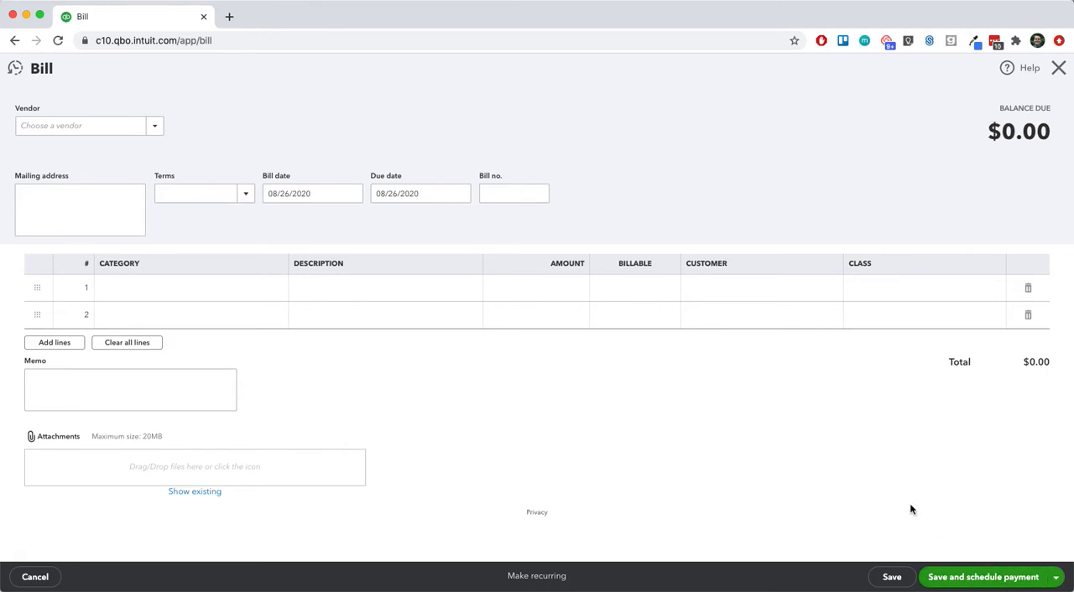
pyautogui.click(67, 125)
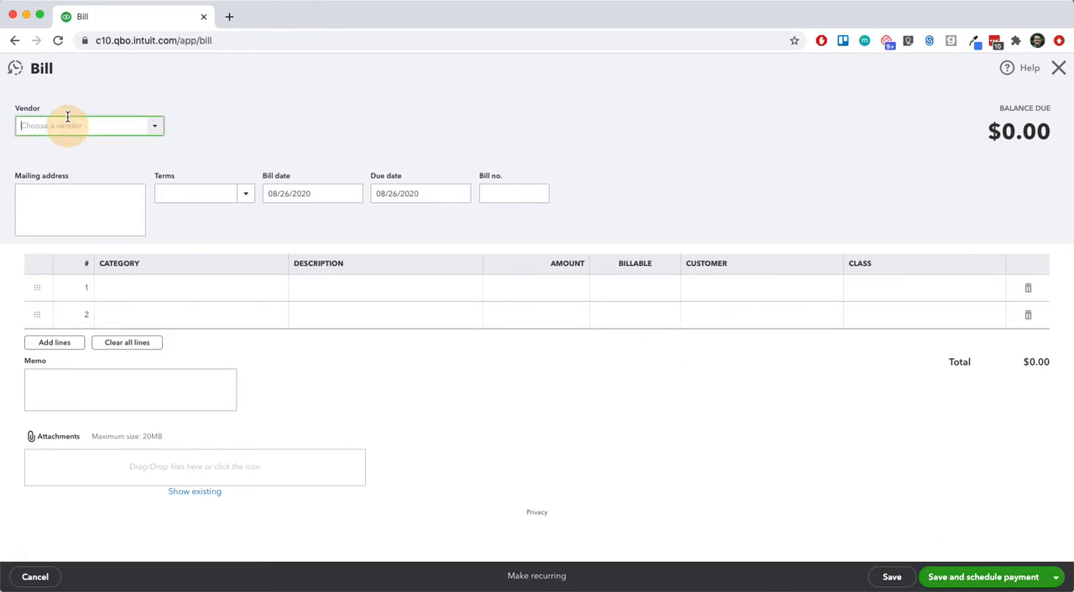
pyautogui.write('Test Vendor')
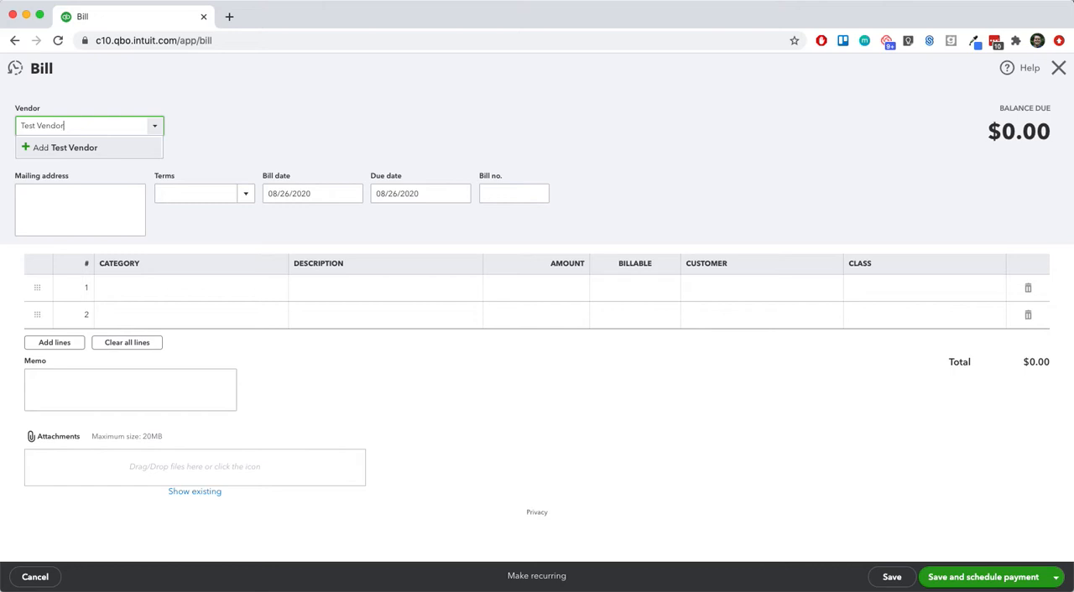
pyautogui.click(64, 147)
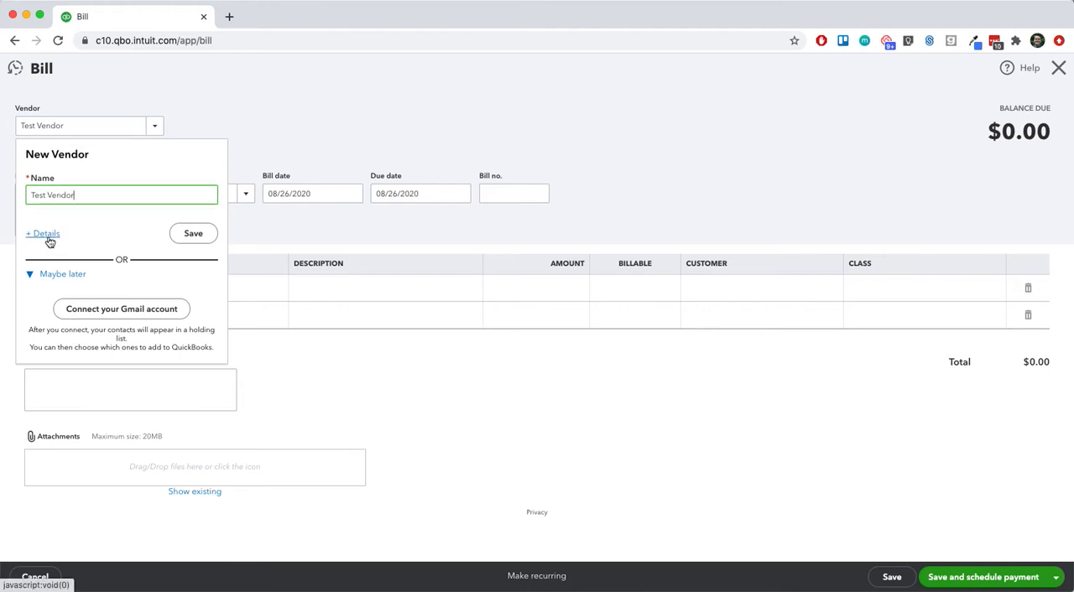
pyautogui.click(47, 234)
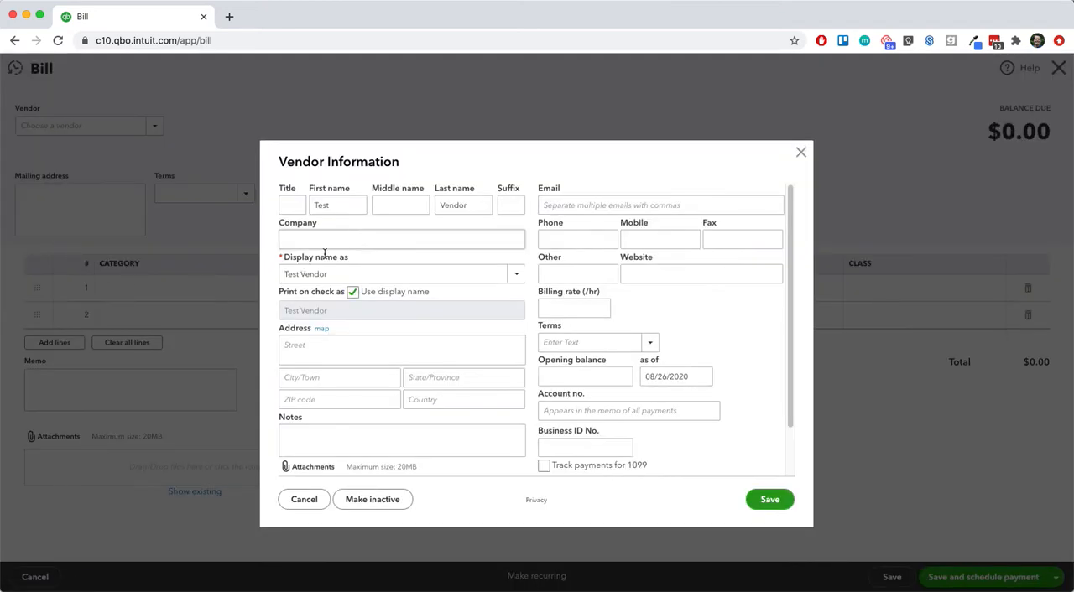
# Step: Enter the vendor's street address, city, state and ZIP code in the vendor information
pyautogui.click(309, 346)
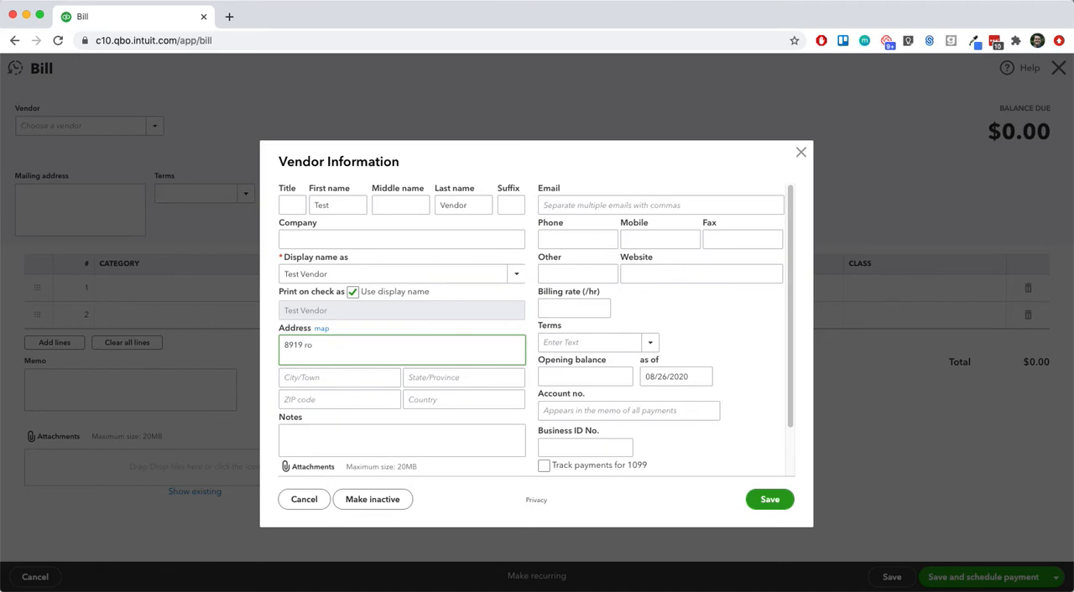
pyautogui.press('Tab')
pyautogui.write('Mas')
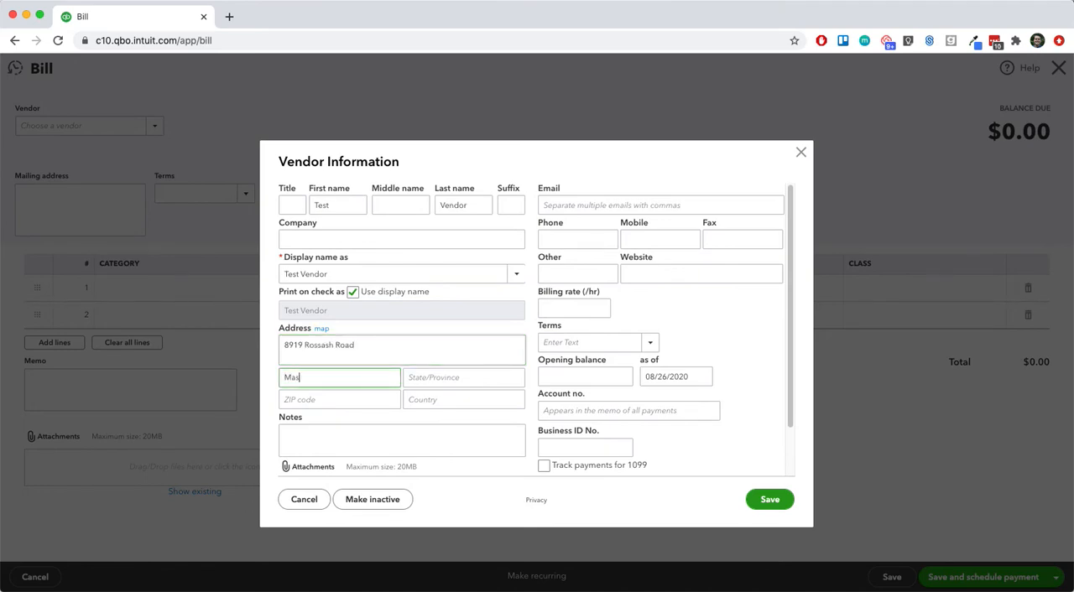
pyautogui.press('BackSpace')
pyautogui.press('BackSpace')
pyautogui.press('BackSpace')
pyautogui.write('Cincinnati')
pyautogui.press('Tab')
pyautogui.write('OH')
pyautogui.press('Tab')
pyautogui.write('452')
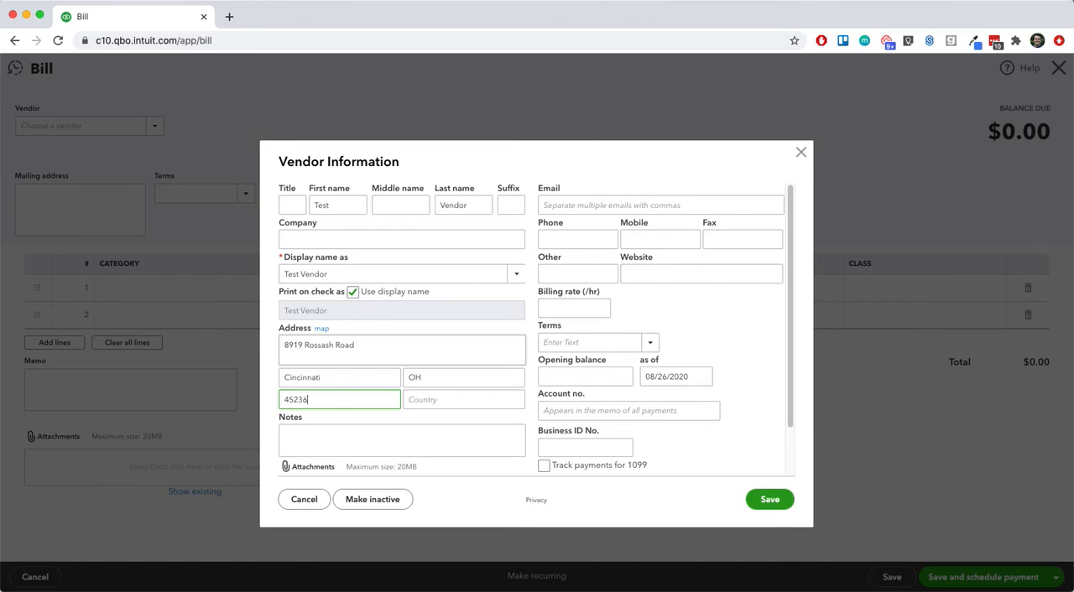
# Step: Fill in the vendor's e-mail and save the new vendor to the bill
pyautogui.click(576, 205)
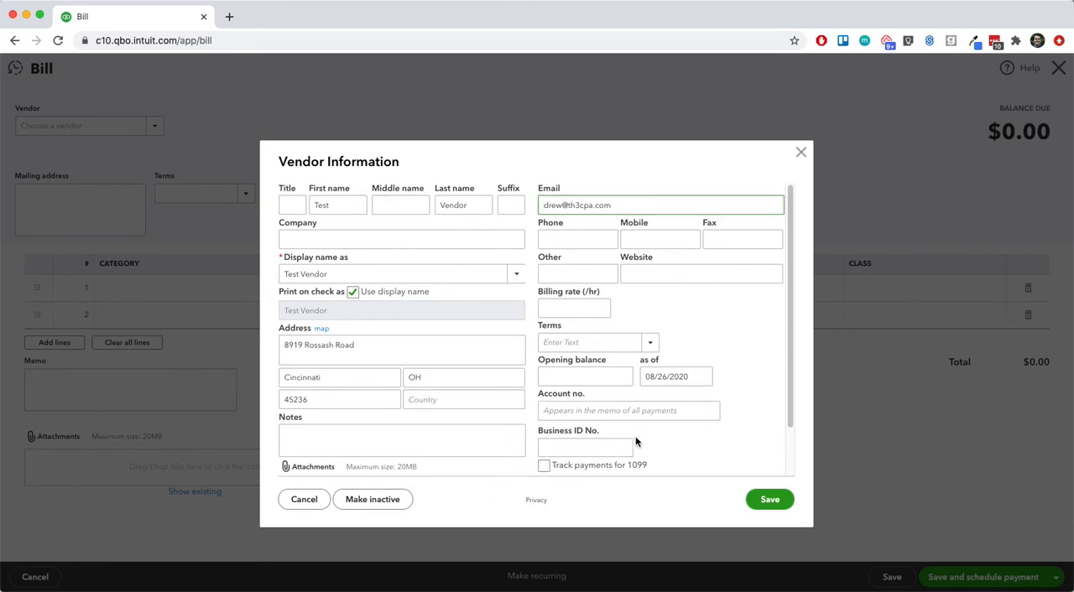
pyautogui.click(546, 466)
pyautogui.click(678, 444)
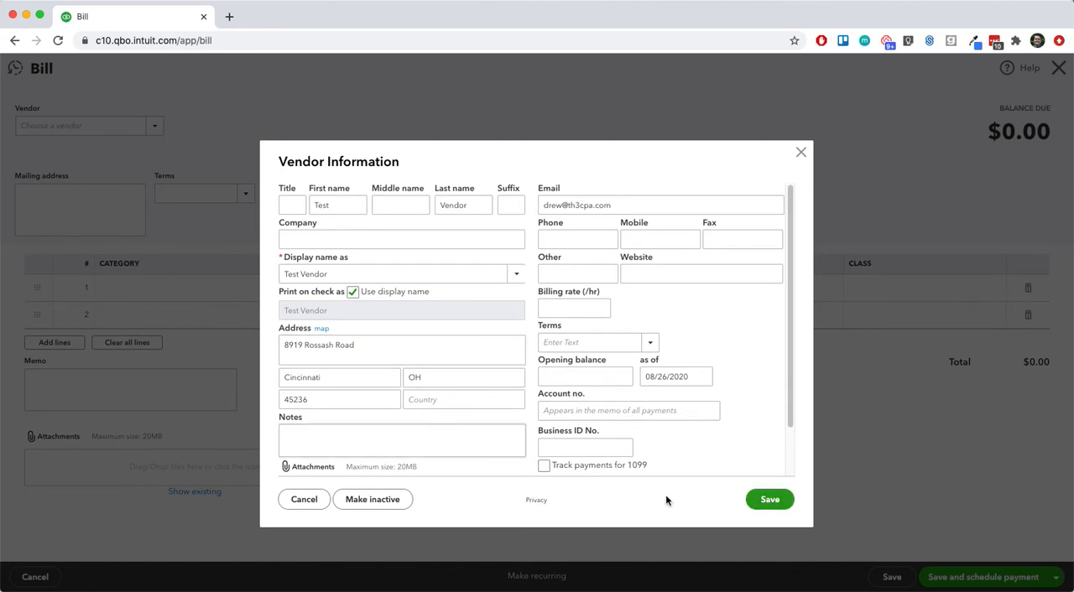
pyautogui.click(769, 504)
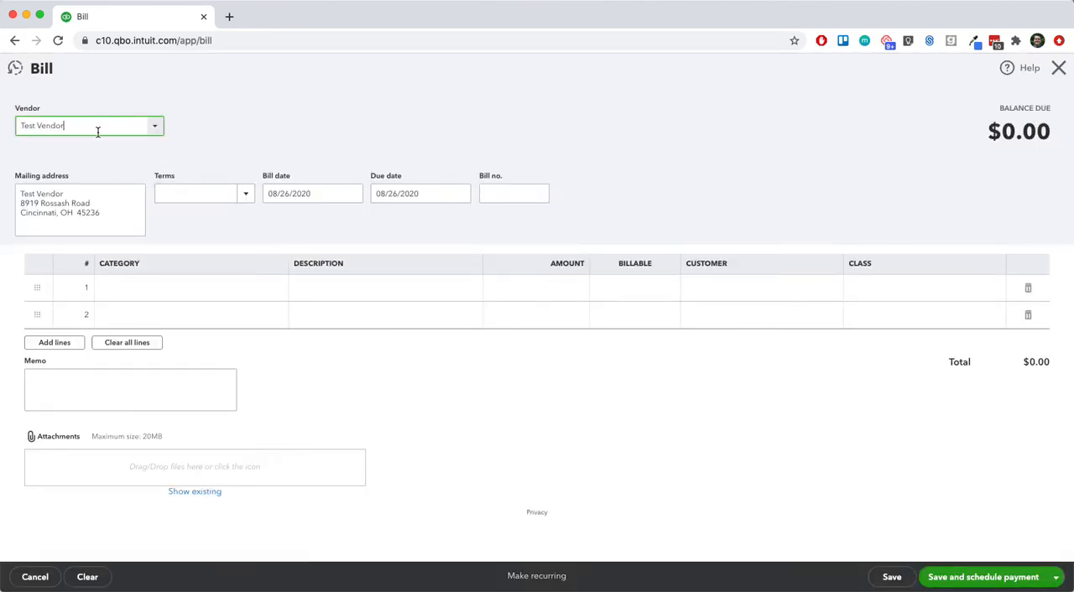
pyautogui.click(105, 209)
pyautogui.click(105, 210)
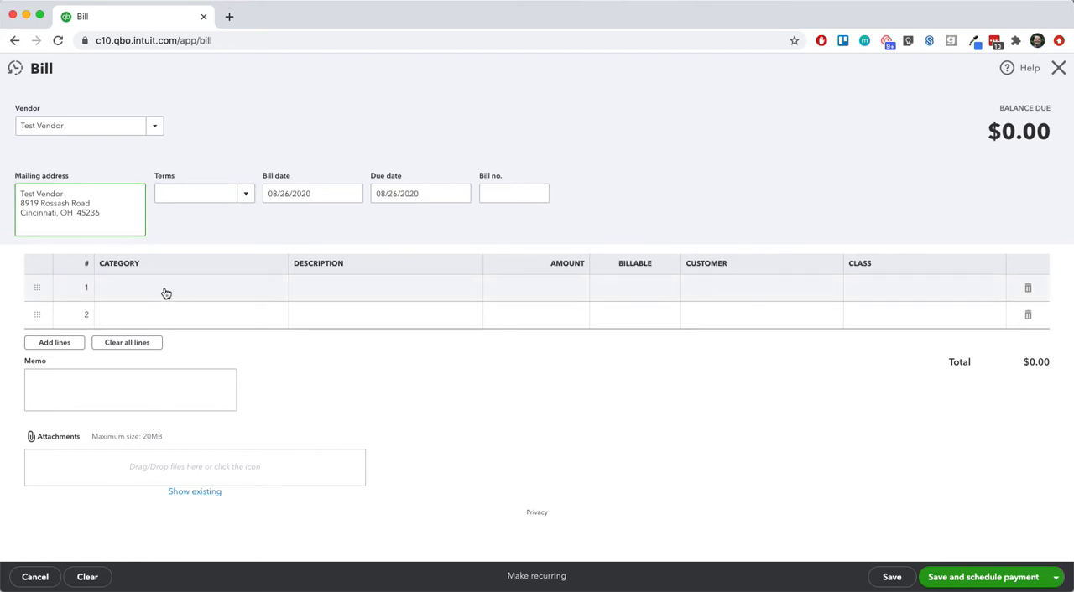
# Step: Fill the first bill line with category 906550 Office Supplies/Expense and an amount of 1.00
pyautogui.click(196, 285)
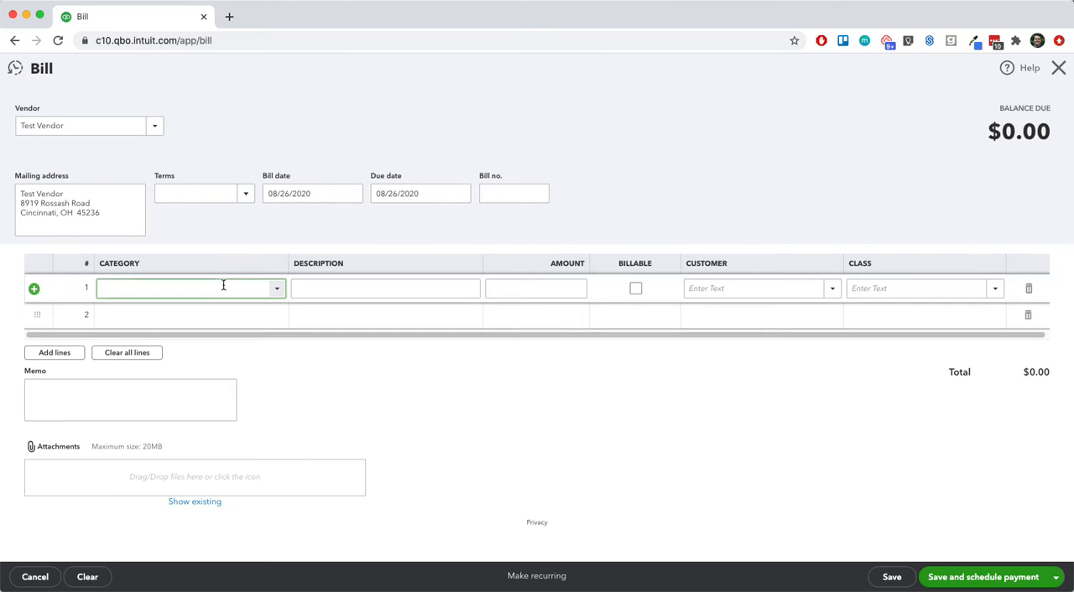
pyautogui.write('offic')
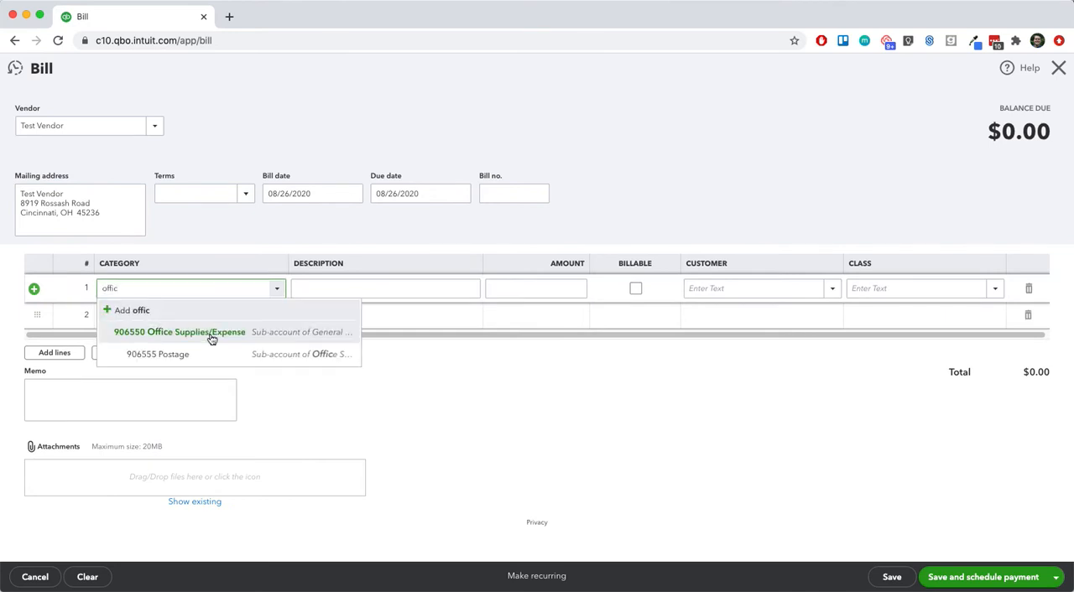
pyautogui.click(218, 334)
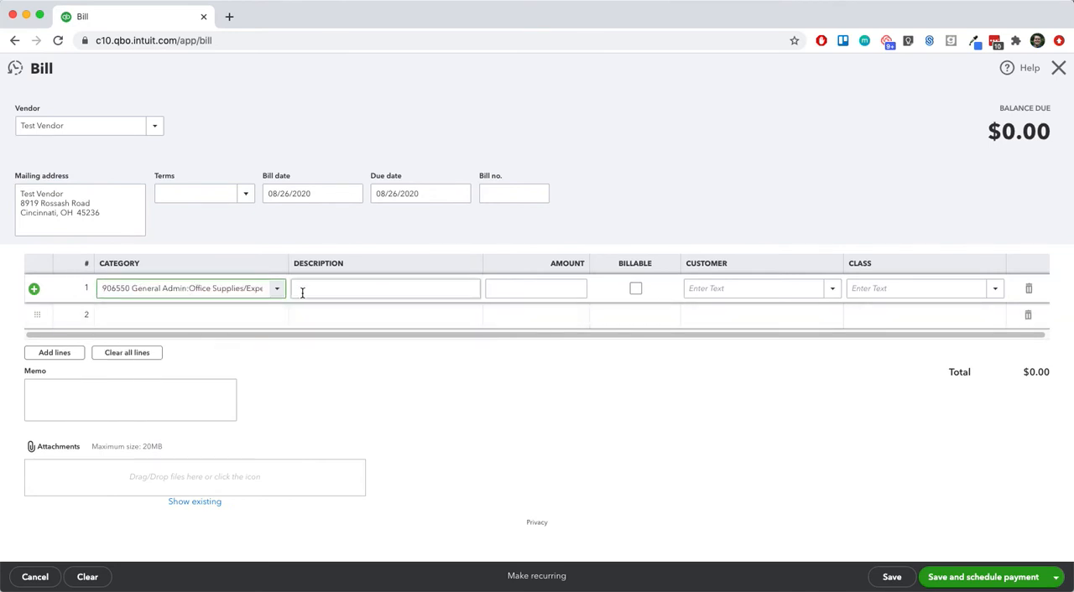
pyautogui.click(543, 288)
pyautogui.write('1')
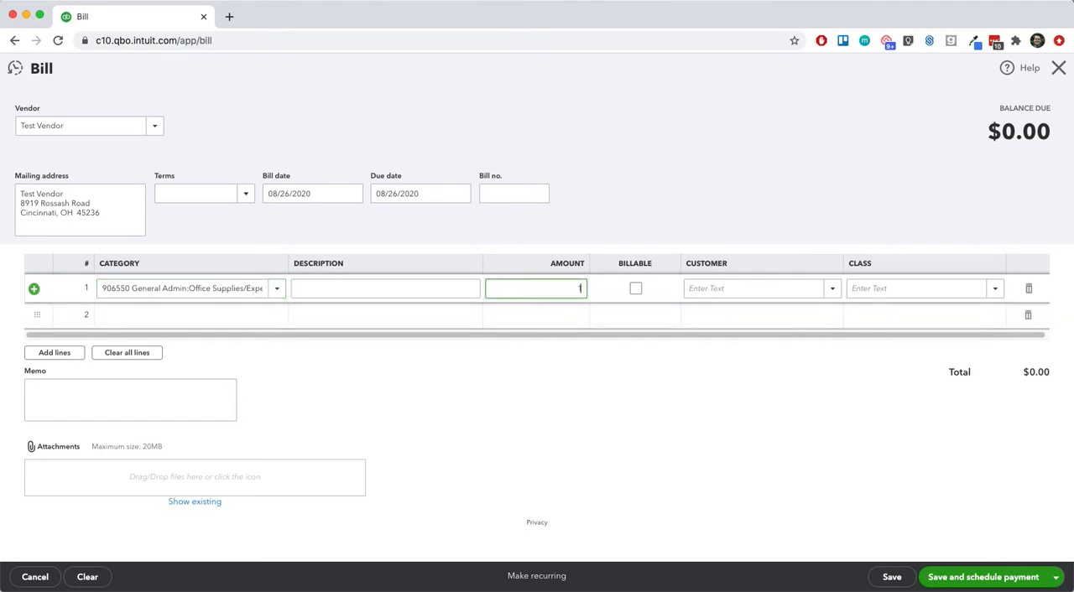
pyautogui.click(628, 111)
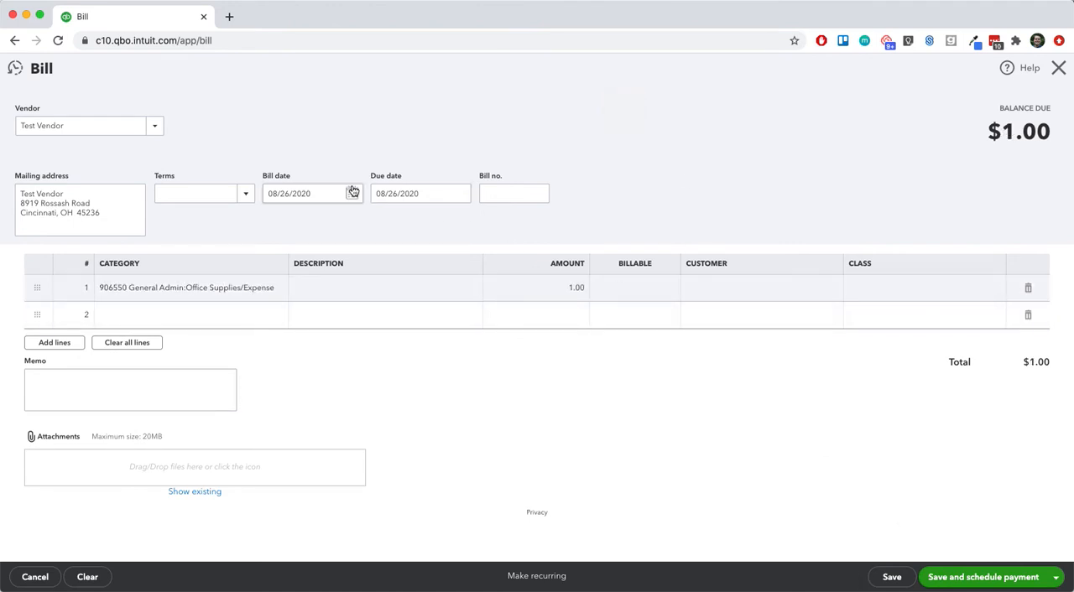
# Step: Set the bill number to 1234 and enter "Bill 1234" as the memo
pyautogui.click(533, 184)
pyautogui.write('1234')
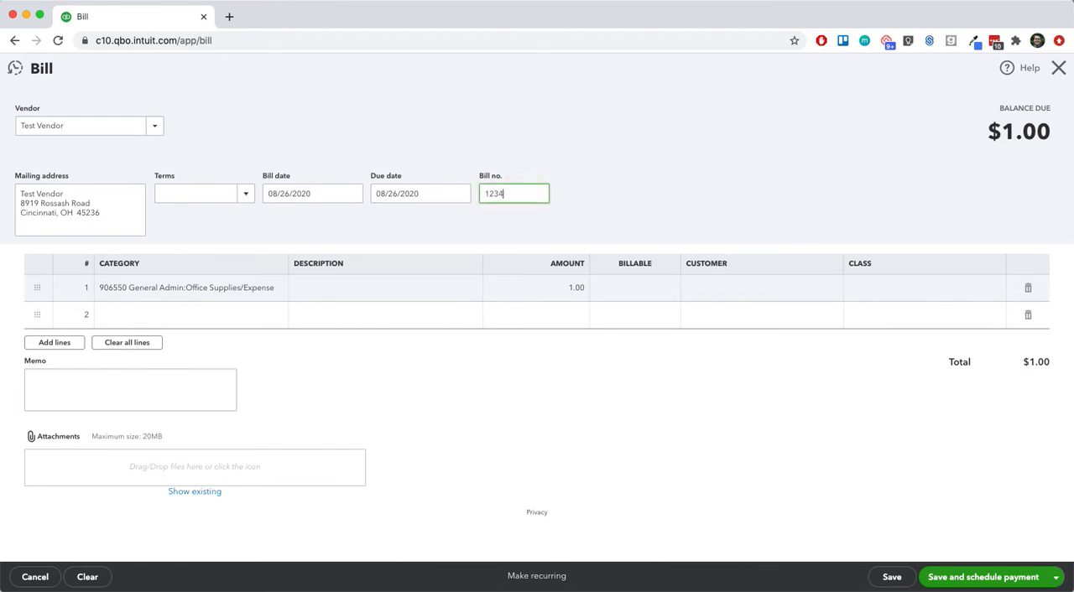
pyautogui.click(387, 366)
pyautogui.click(143, 381)
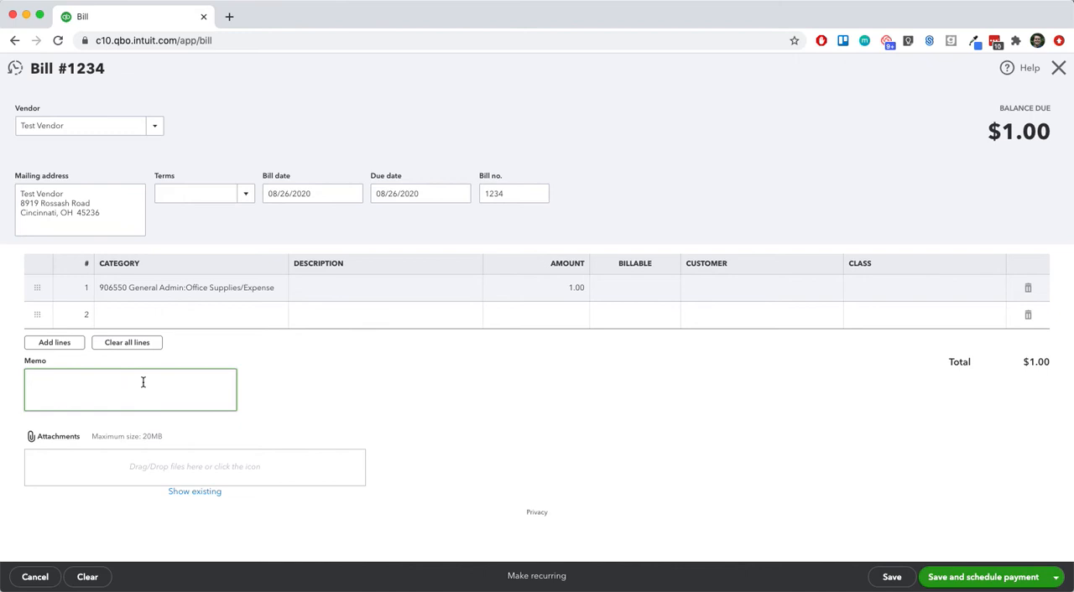
pyautogui.write('Bill 1234')
pyautogui.click(387, 393)
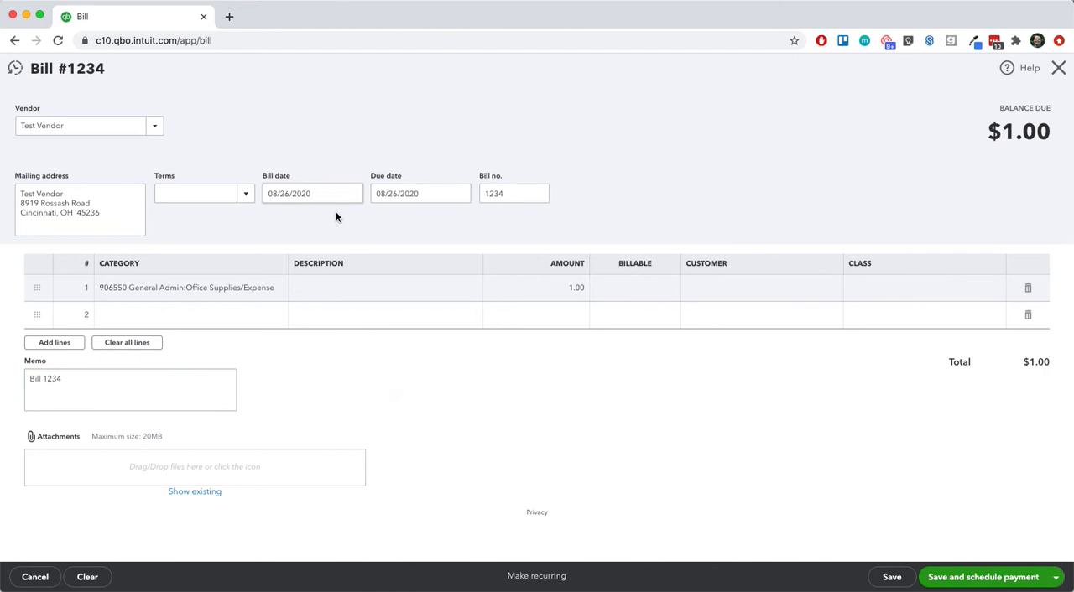
# Step: Set the bill's due date to 08/31/2020 and save the bill to schedule its payment
pyautogui.click(458, 195)
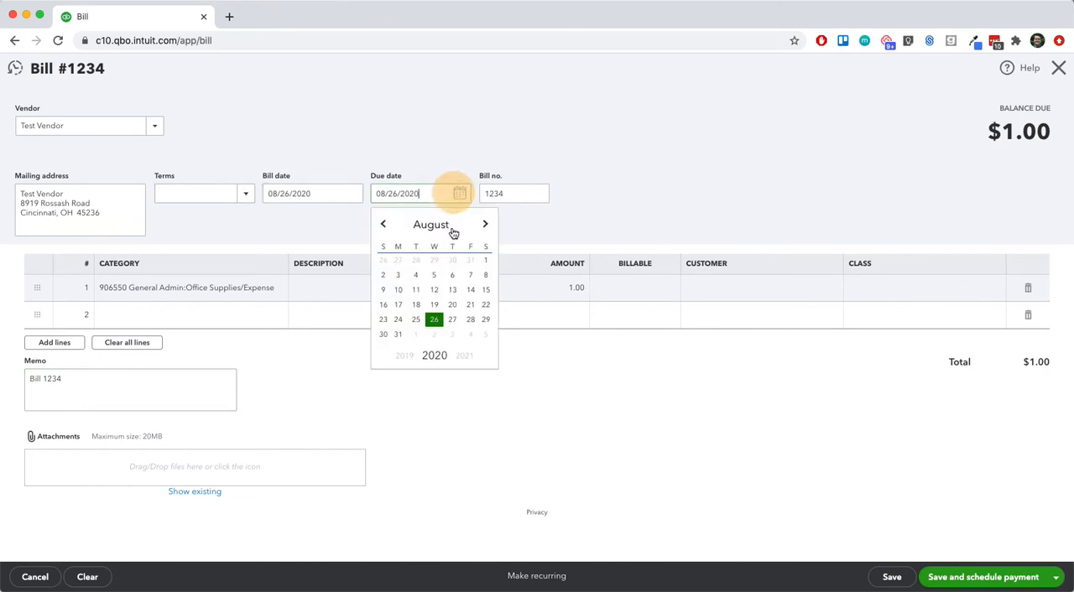
pyautogui.click(397, 334)
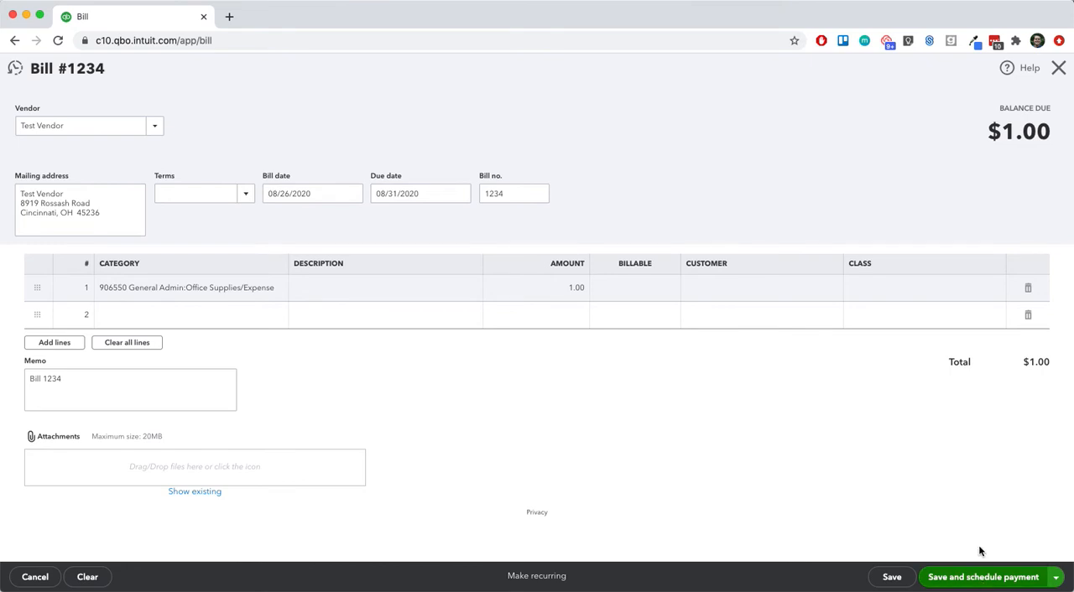
pyautogui.click(984, 577)
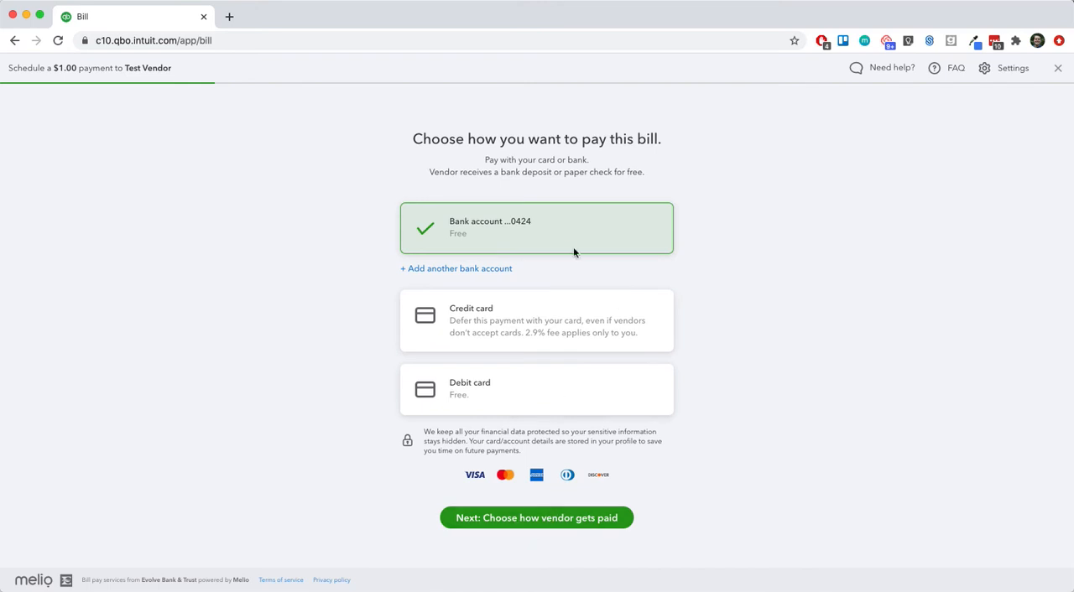
# Step: Pay from the existing bank account by paper check made out to Test Vendor, mailed to the suggested address
pyautogui.click(548, 519)
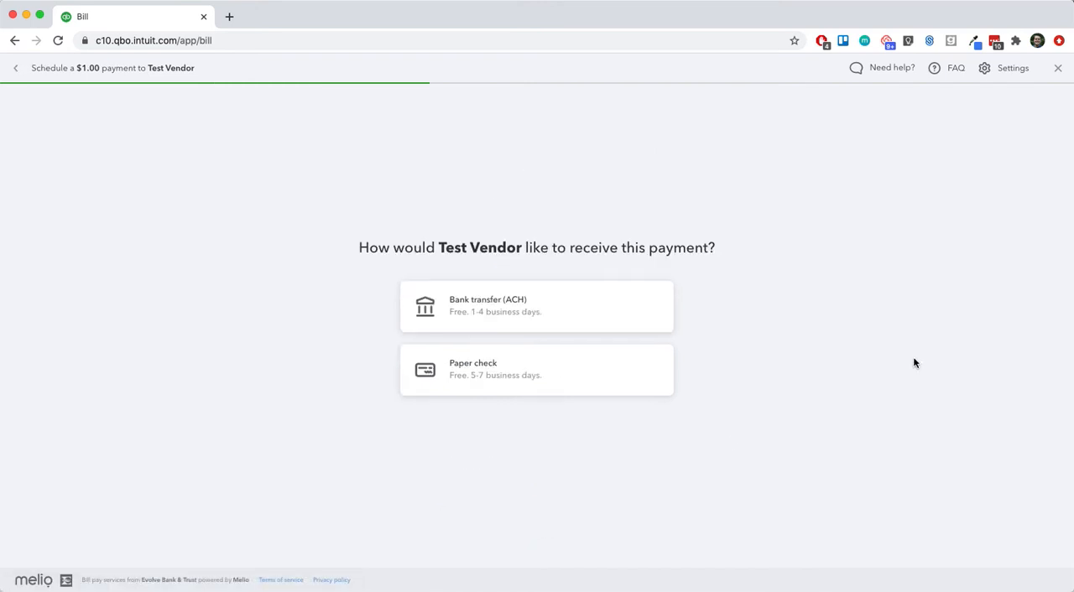
pyautogui.click(520, 313)
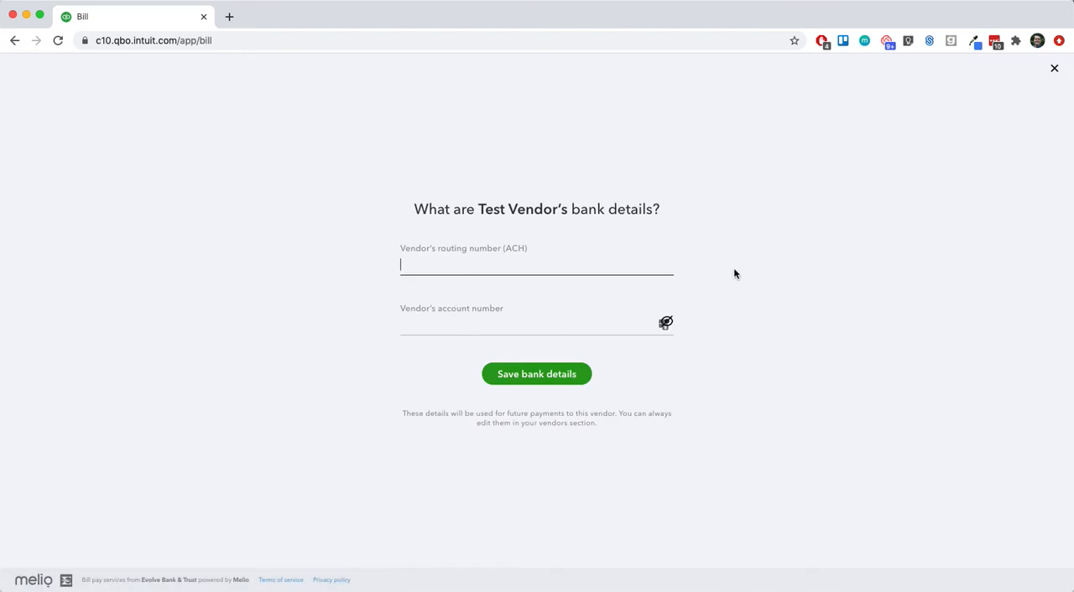
pyautogui.click(1052, 70)
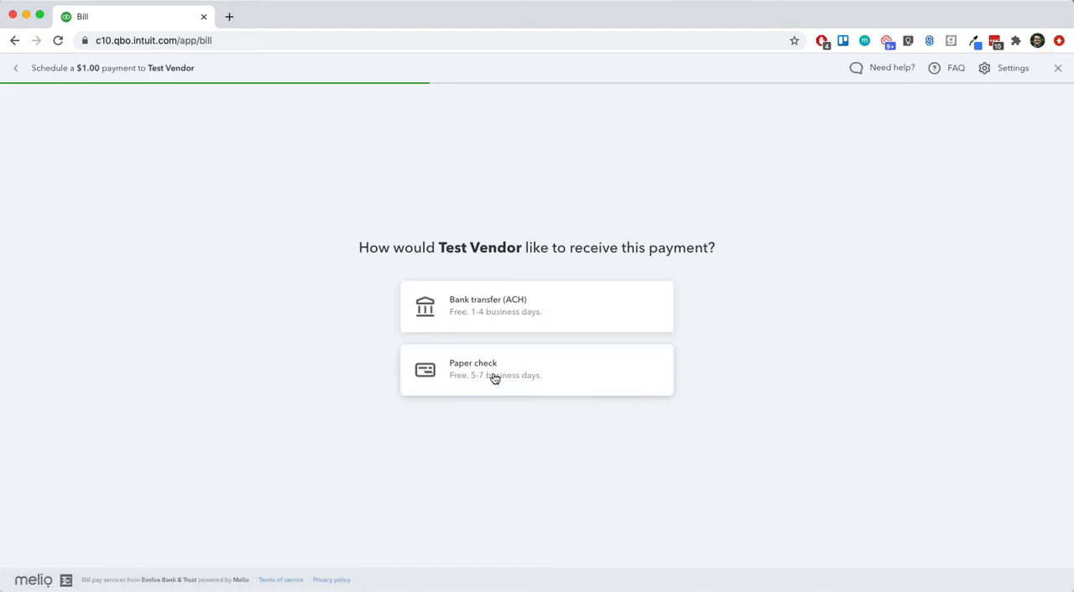
pyautogui.click(531, 371)
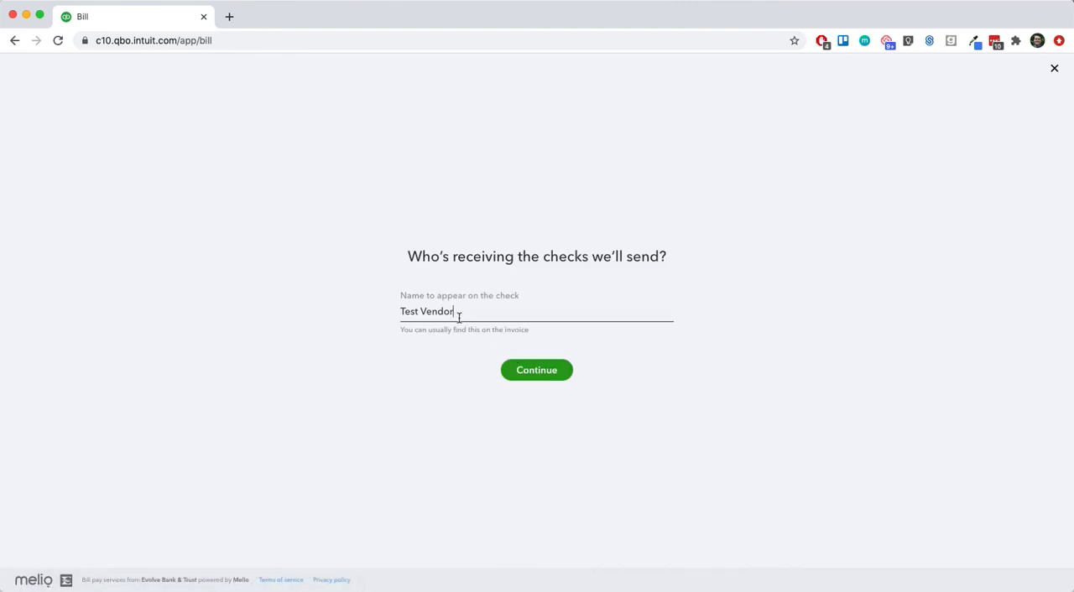
pyautogui.click(540, 375)
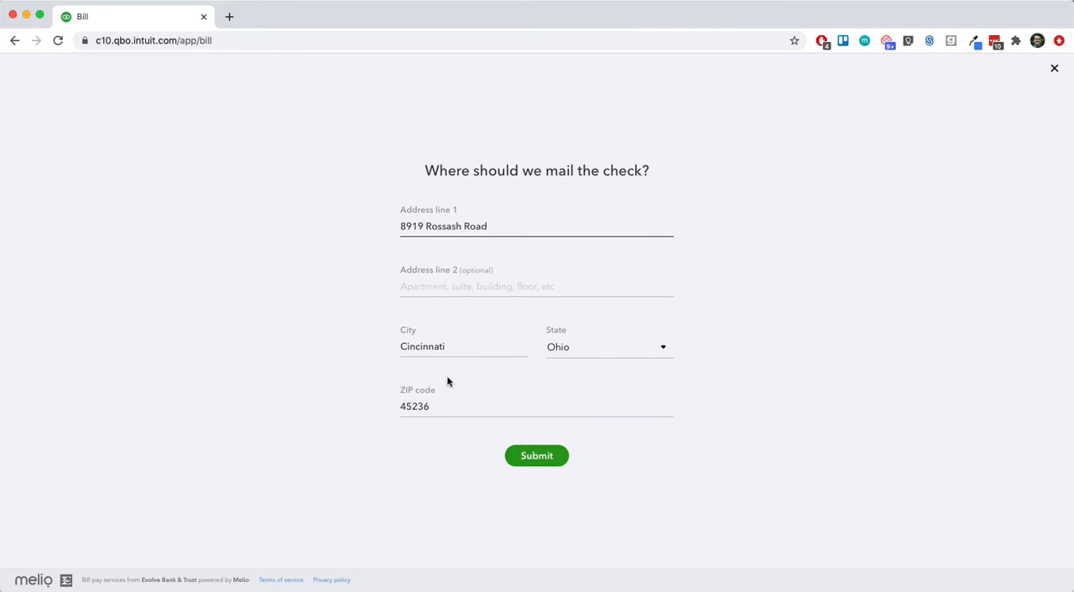
pyautogui.click(546, 455)
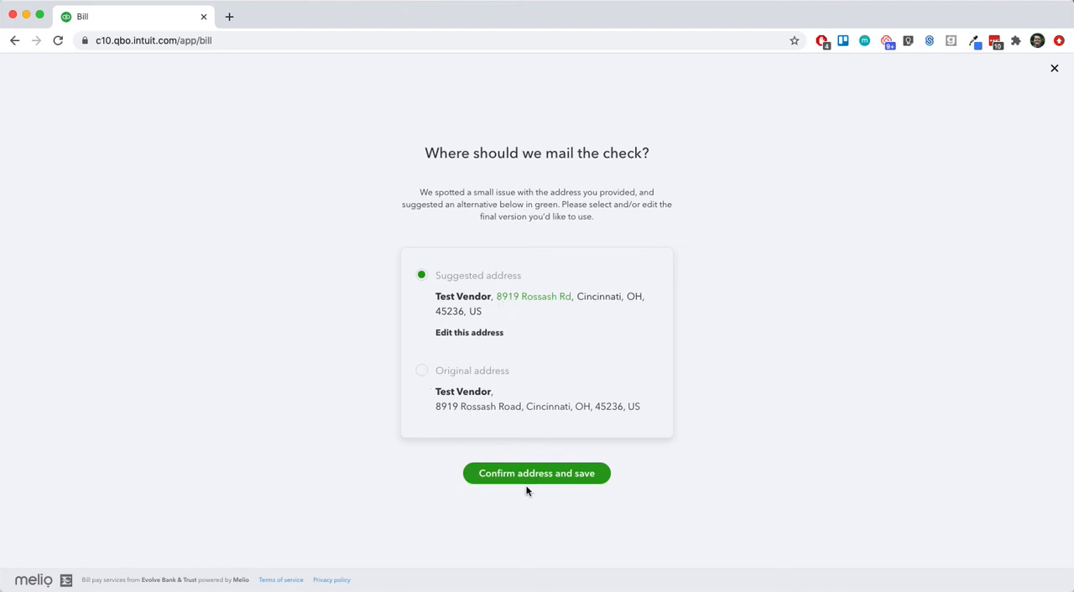
pyautogui.click(552, 475)
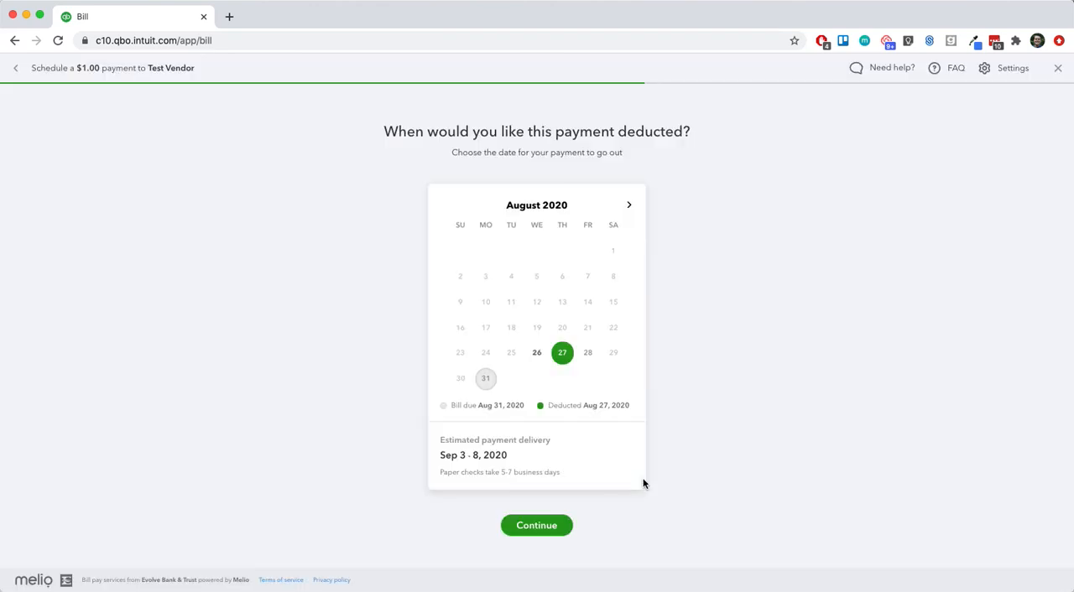
# Step: Set the payment's deduction date to August 28, 2020 and accept it
pyautogui.click(588, 354)
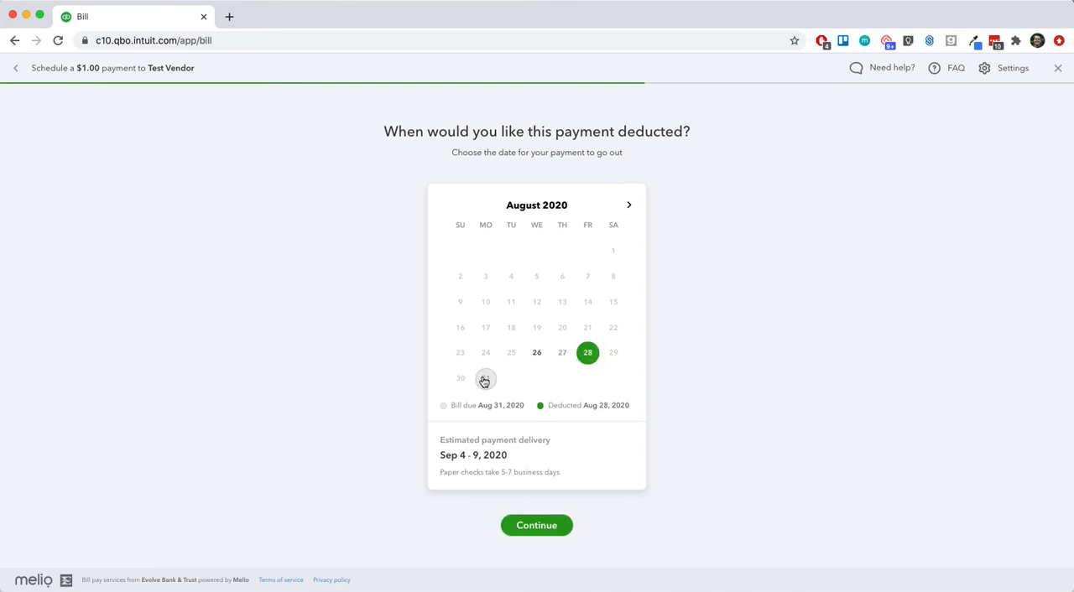
pyautogui.moveTo(439, 455); pyautogui.dragTo(505, 454)
pyautogui.click(505, 455)
pyautogui.click(549, 529)
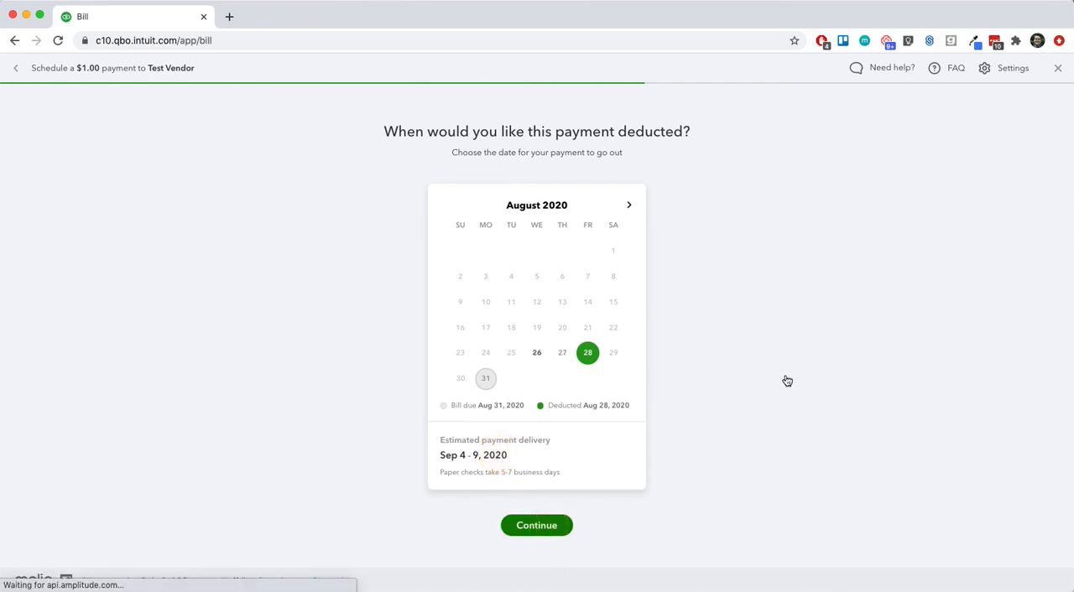
# Step: Enter a vendor memo reading "Invoice 1234 / Account Number" followed by the account number
pyautogui.click(432, 325)
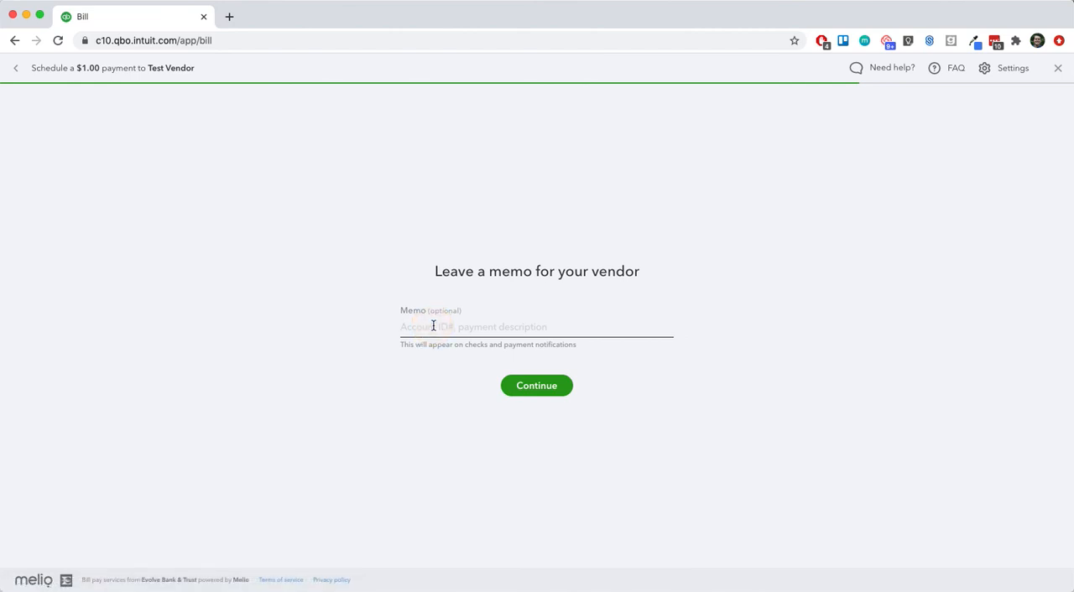
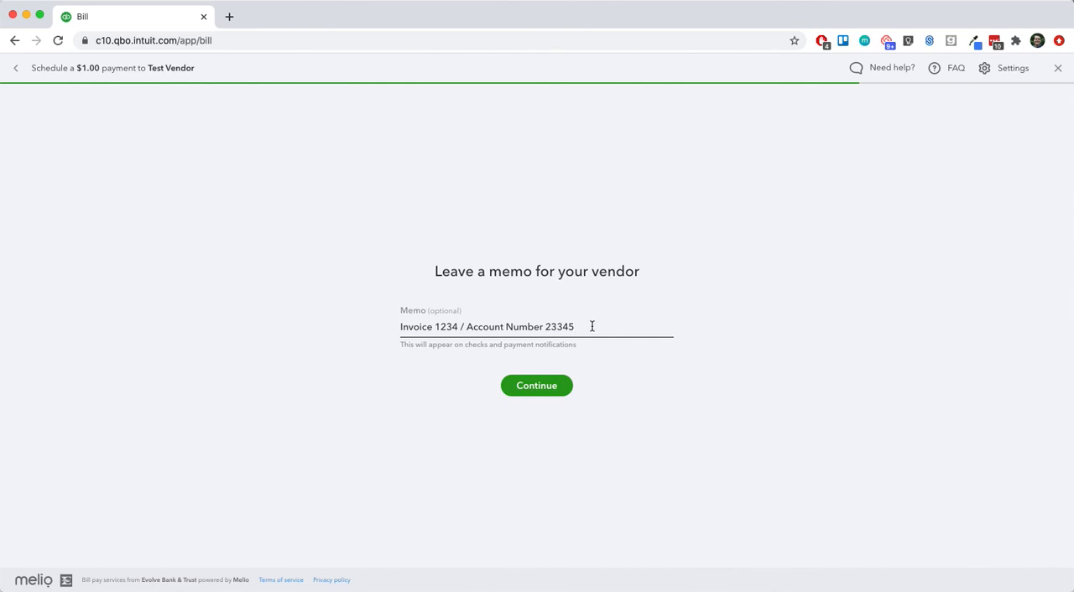
# Step: Accept the vendor memo, review the payment summary and confirm the scheduled payment
pyautogui.click(539, 394)
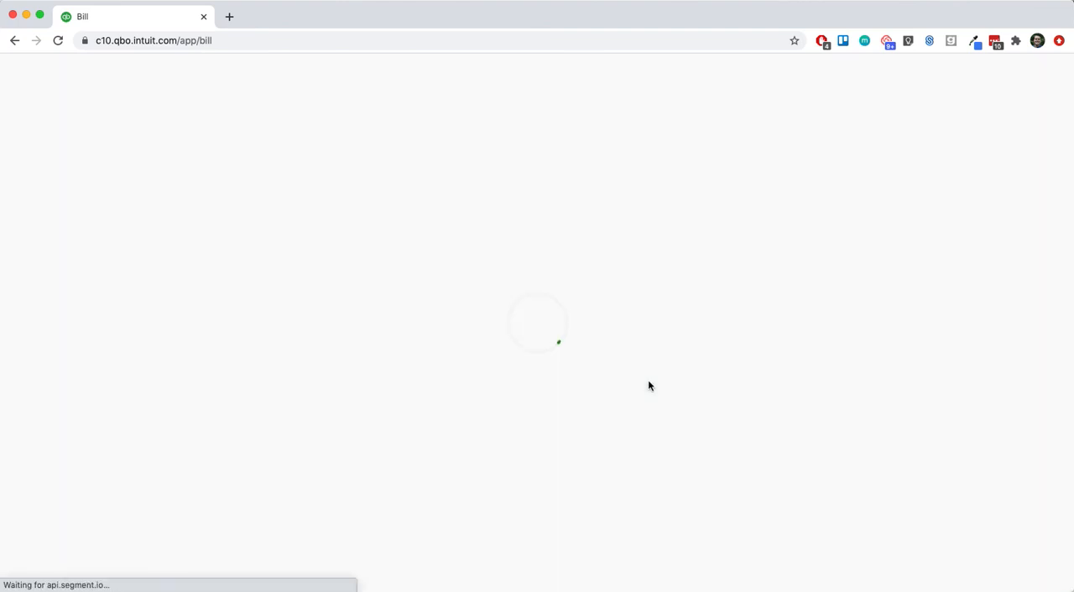
pyautogui.scroll(-3, 599, 266)
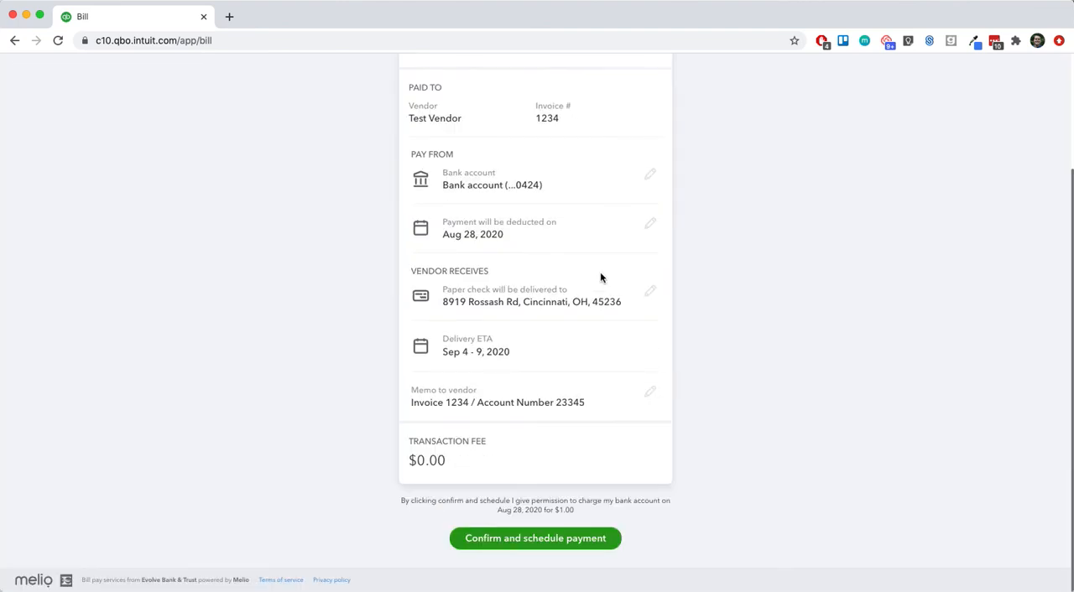
pyautogui.click(560, 540)
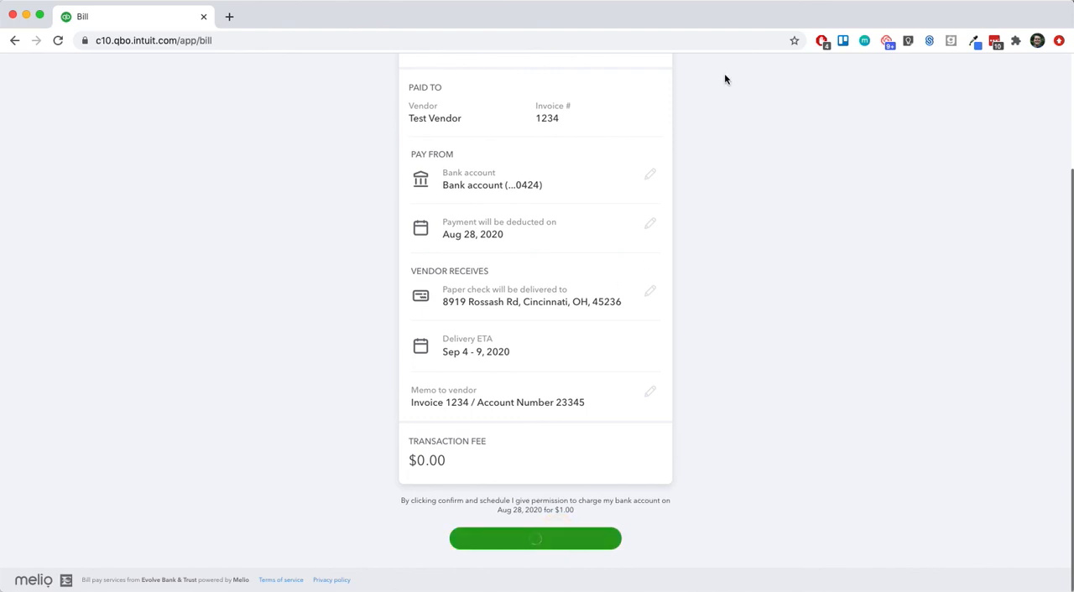